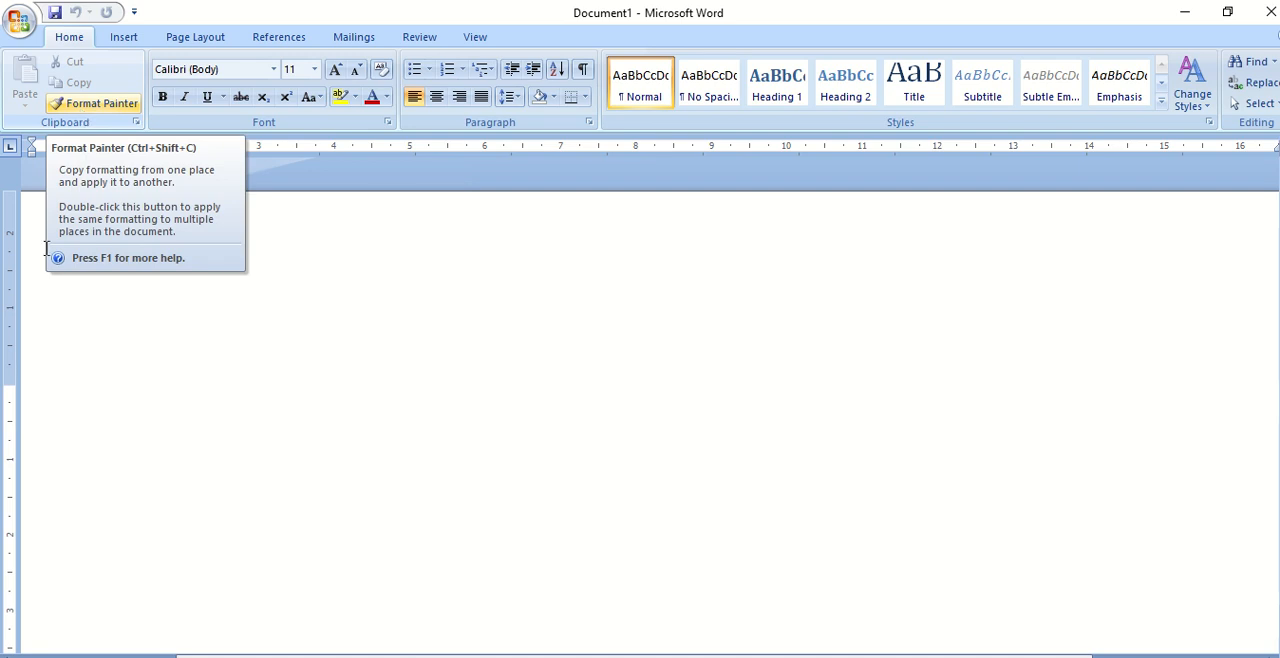
- Enter two lines of sample text in the blank document: "vbxcvbxbfsdgfdsf" and "fghsfhsghfd"
{"action": "left_click", "coordinate": [103, 411]}
{"action": "type", "text": "vbxcvbxbfsdgfdsf"}
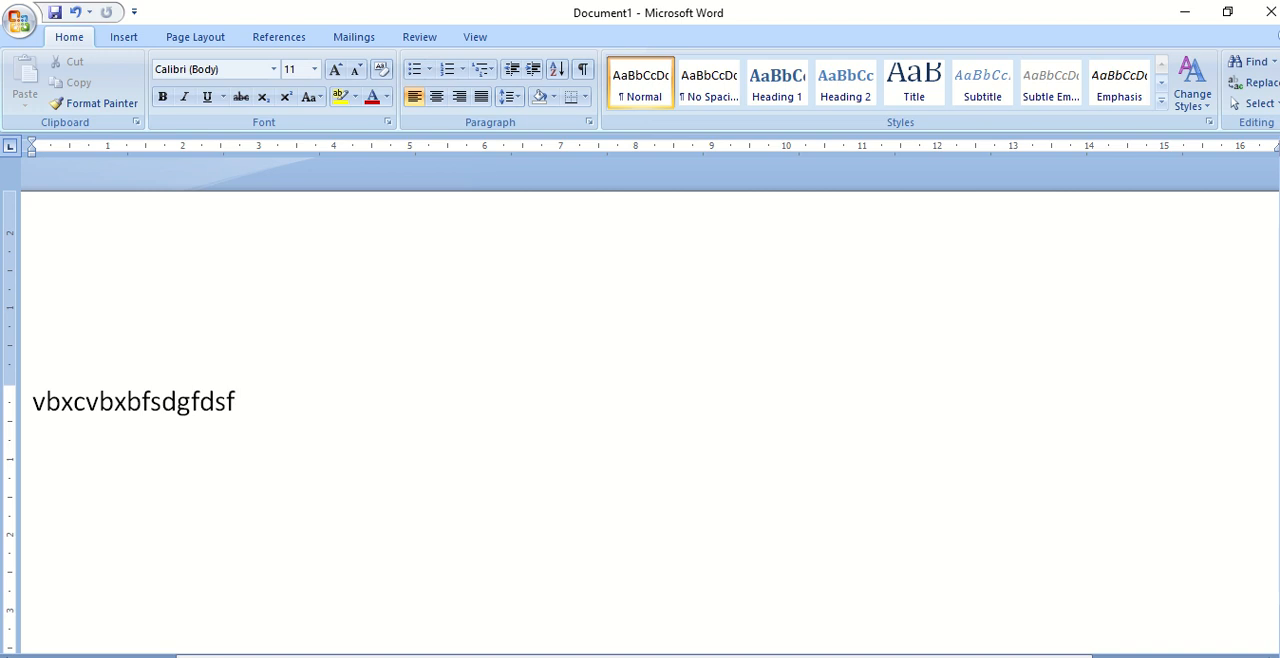
{"action": "key", "text": "Return"}
{"action": "type", "text": "fghsfhsghfd"}
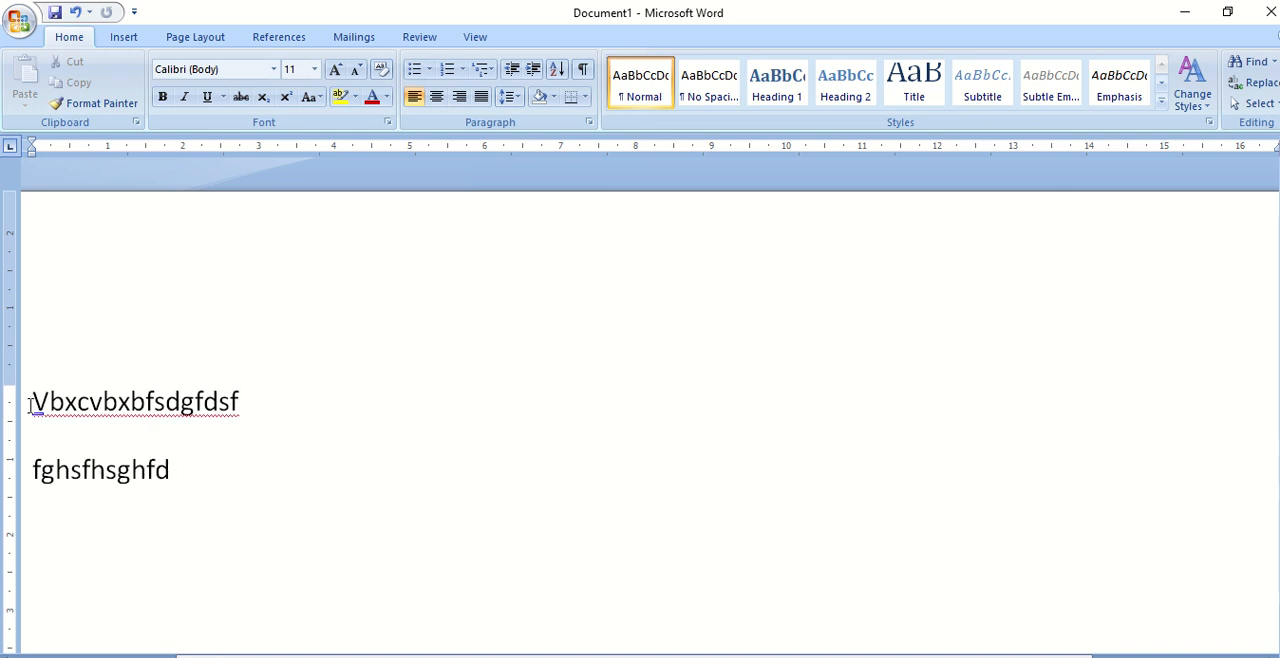
- Format the first line of text as red, bold and 18 pt
{"action": "left_click_drag", "start_coordinate": [33, 401], "coordinate": [238, 401]}
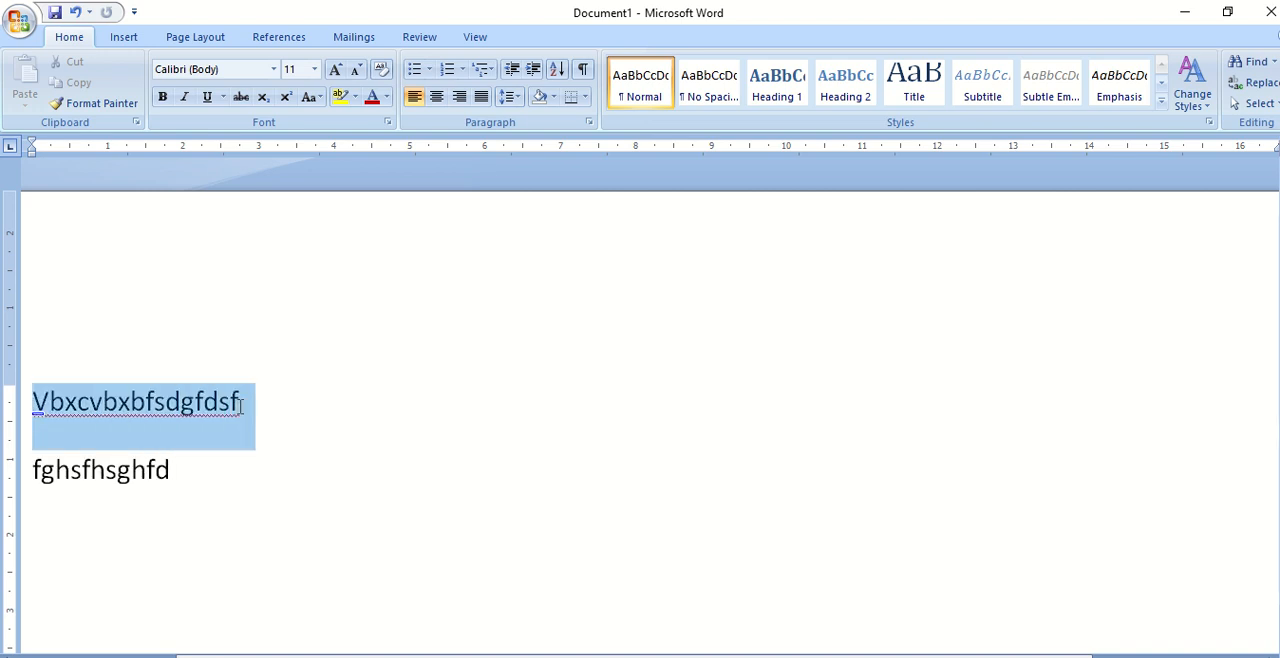
{"action": "left_click", "coordinate": [387, 97]}
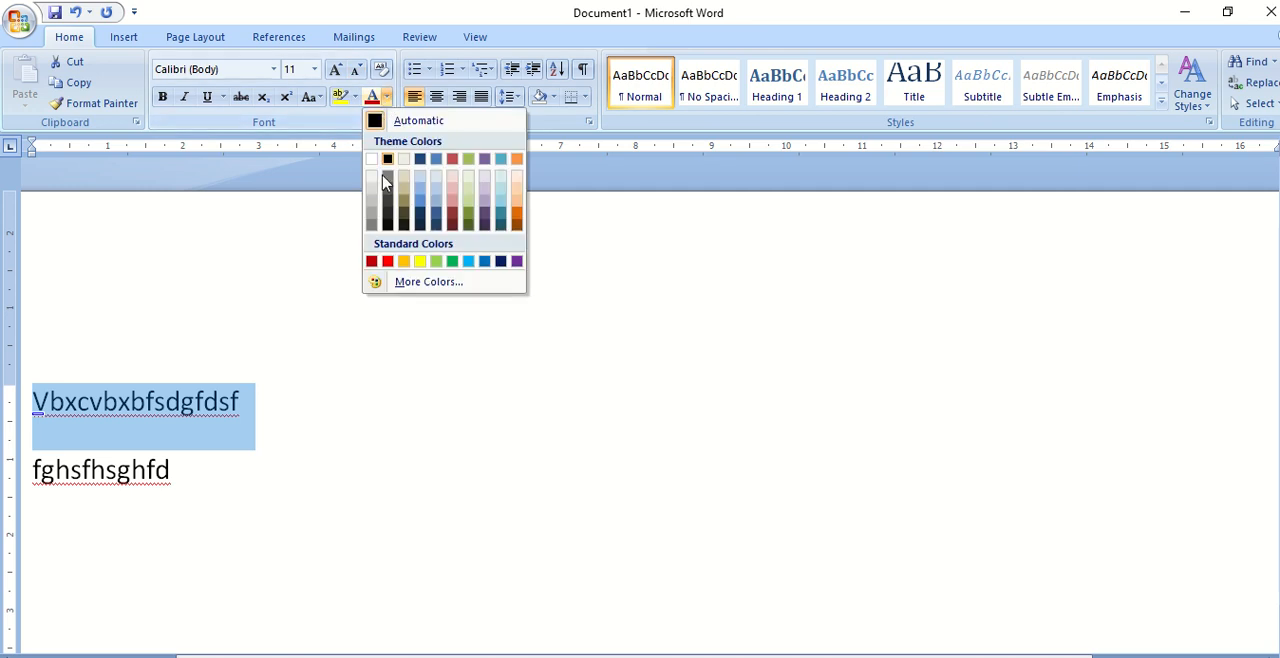
{"action": "left_click", "coordinate": [387, 261]}
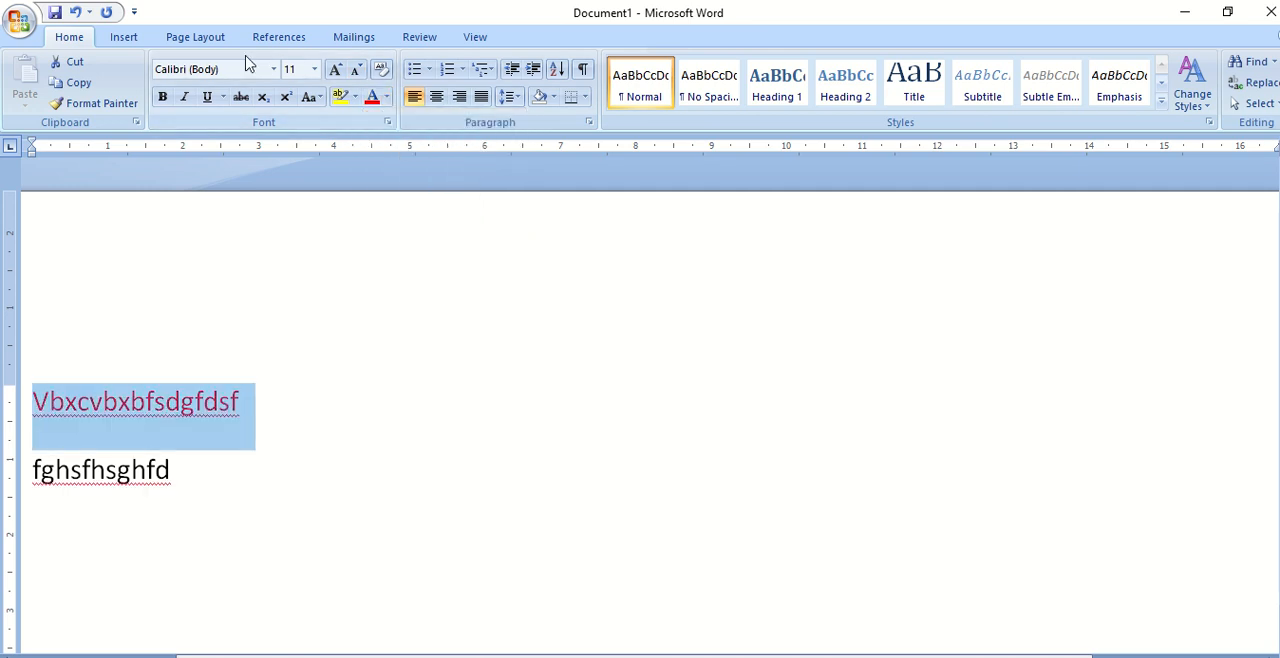
{"action": "left_click", "coordinate": [162, 97]}
{"action": "left_click", "coordinate": [335, 70]}
{"action": "left_click", "coordinate": [335, 70]}
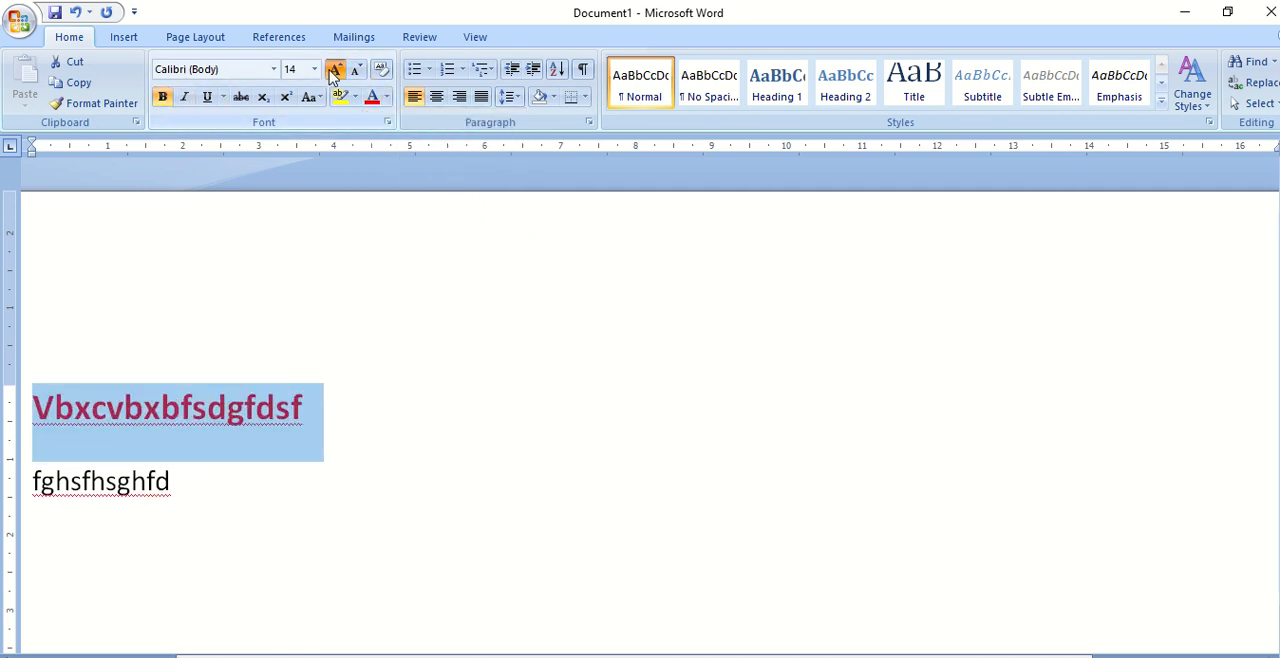
{"action": "left_click", "coordinate": [335, 70]}
{"action": "left_click", "coordinate": [303, 505]}
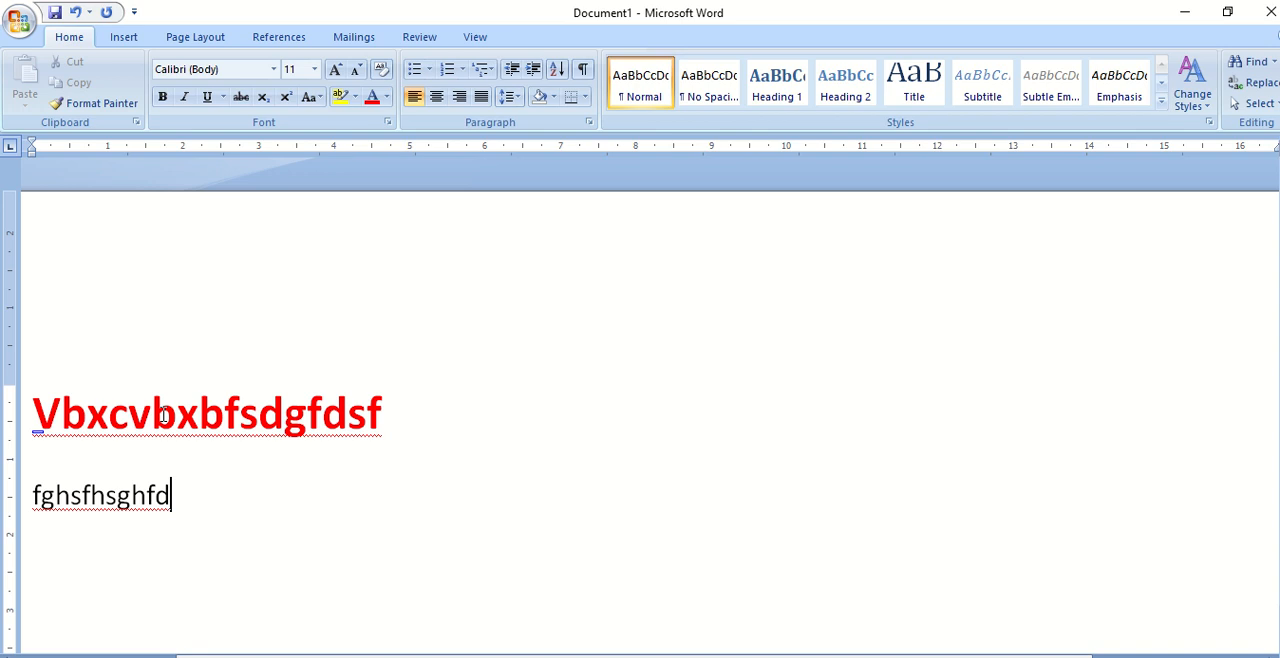
- Copy the formatting of the red first line onto the line "fghsfhsghfd" with Format Painter
{"action": "left_click_drag", "start_coordinate": [175, 424], "coordinate": [224, 424]}
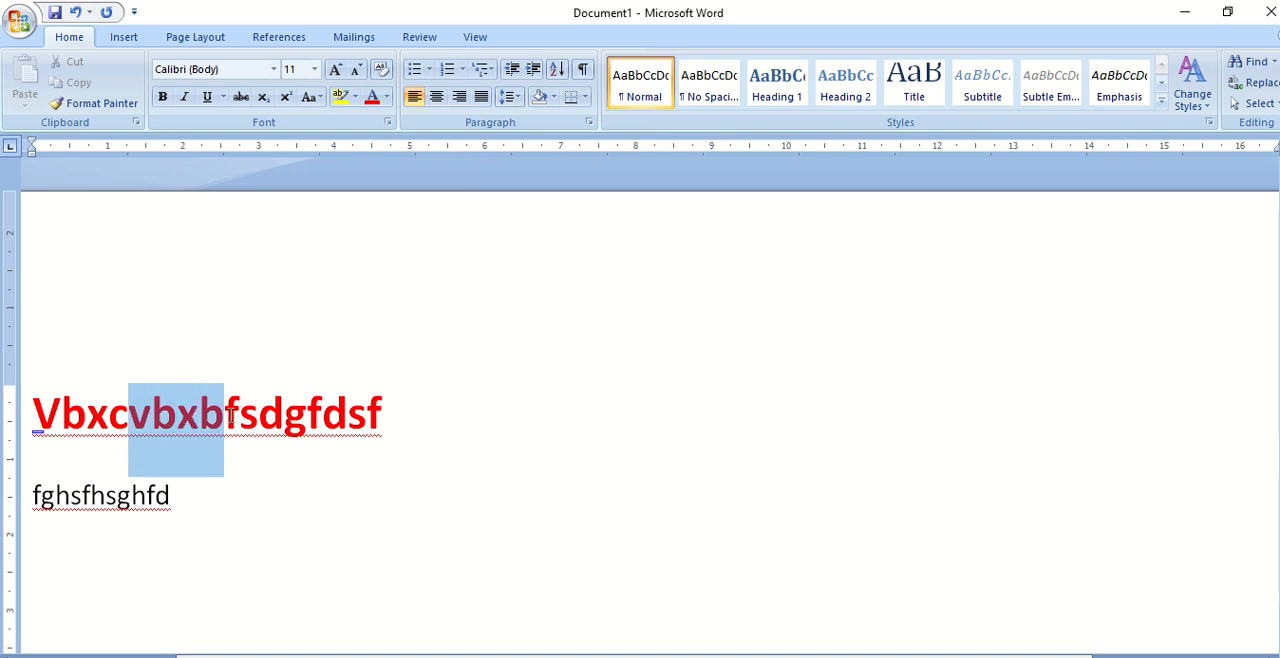
{"action": "left_click", "coordinate": [122, 106]}
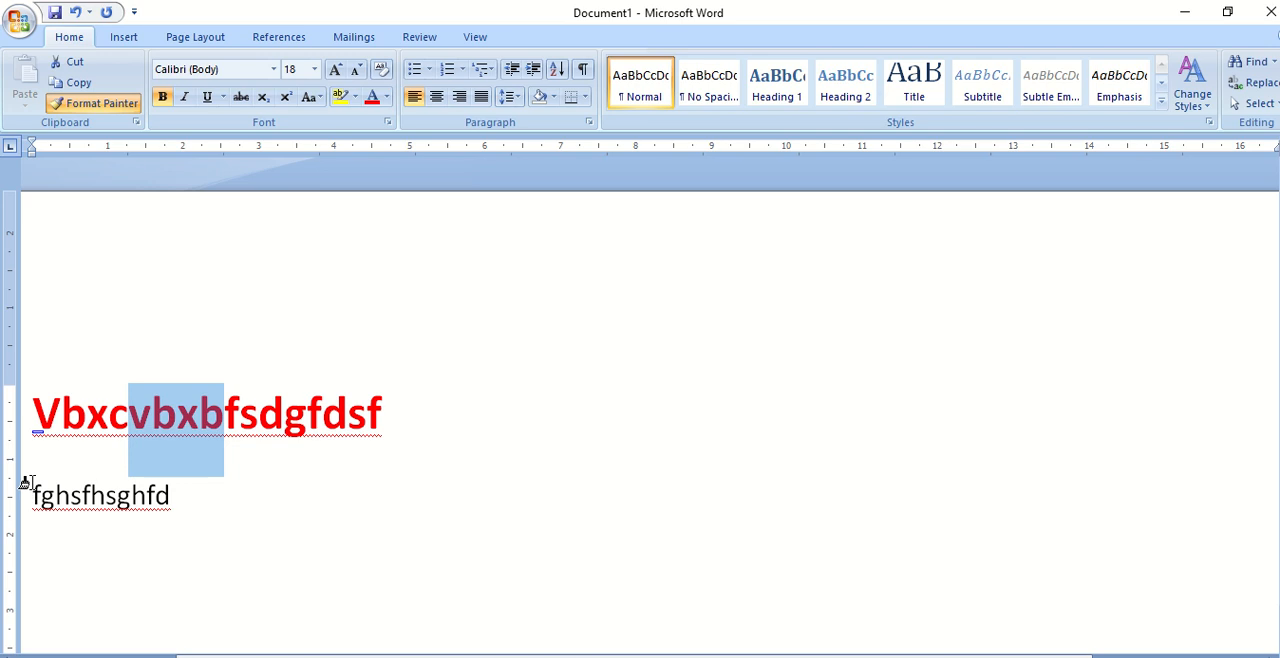
{"action": "left_click_drag", "start_coordinate": [33, 483], "coordinate": [174, 492]}
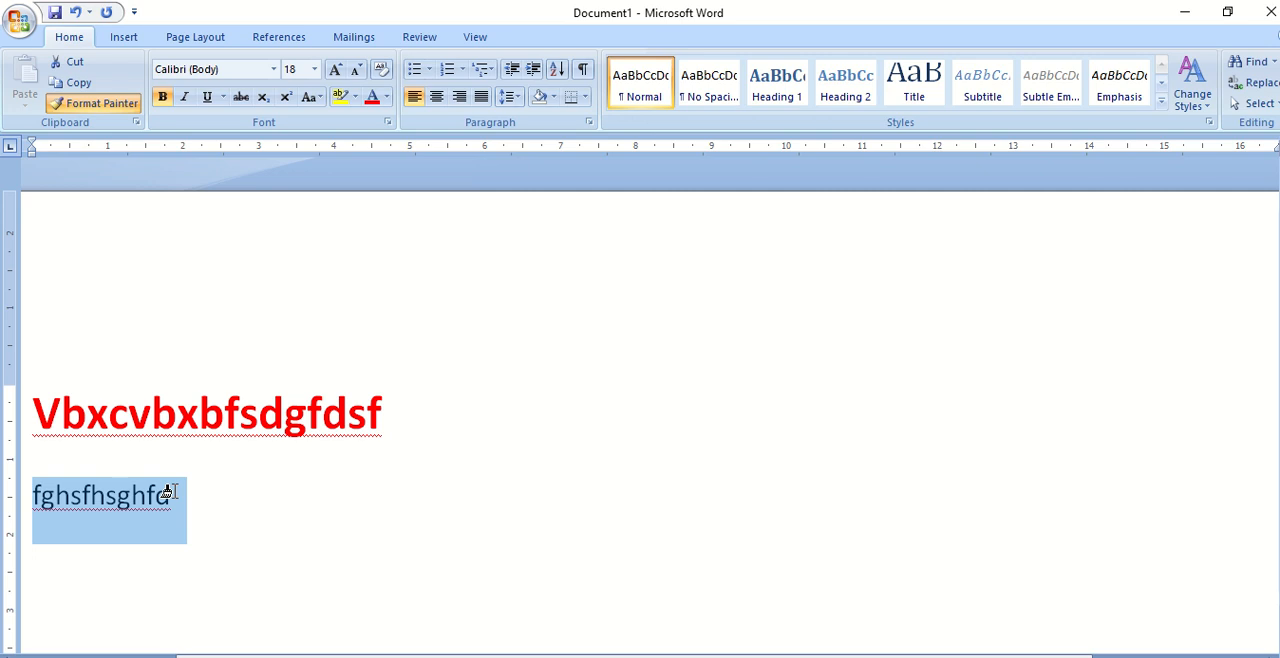
{"action": "left_click_drag", "start_coordinate": [167, 492], "coordinate": [170, 494]}
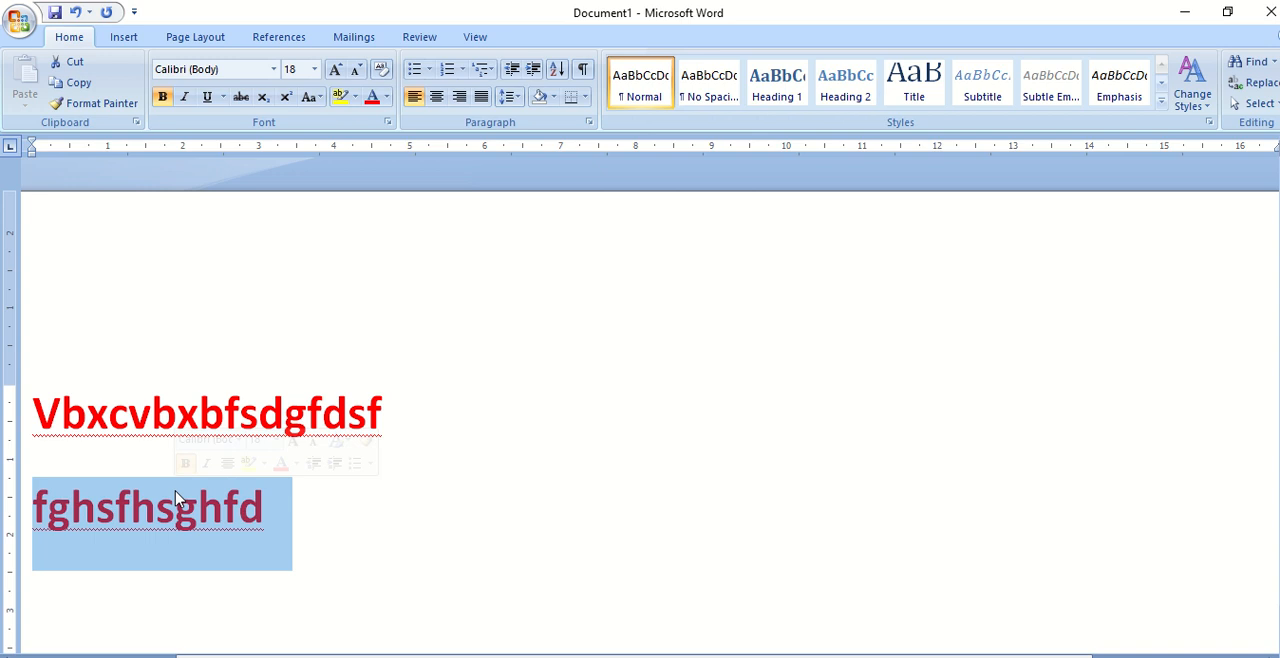
{"action": "left_click", "coordinate": [460, 546]}
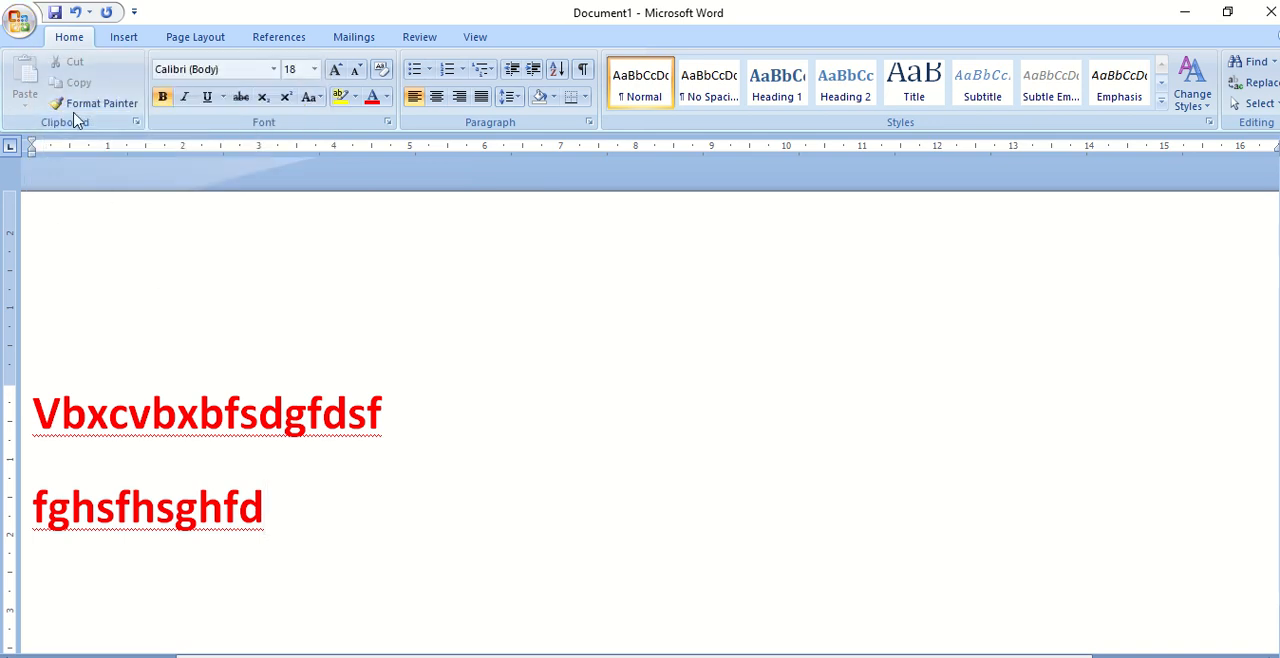
{"action": "left_click", "coordinate": [22, 28]}
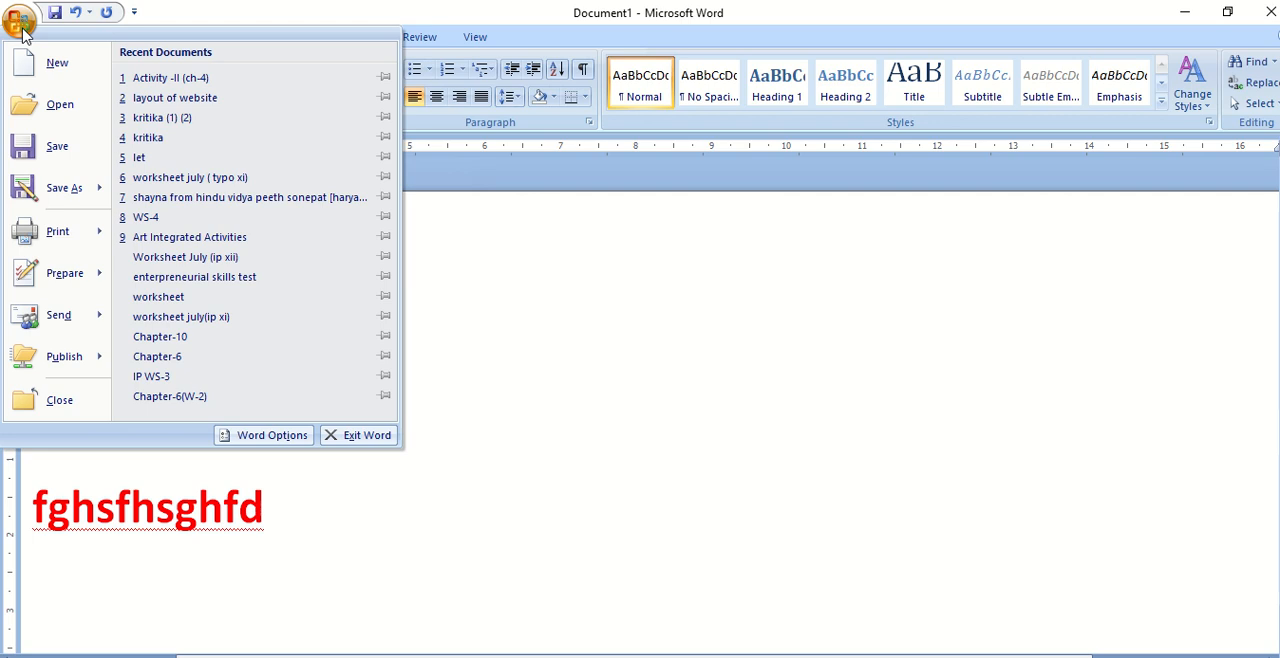
{"action": "left_click", "coordinate": [557, 306]}
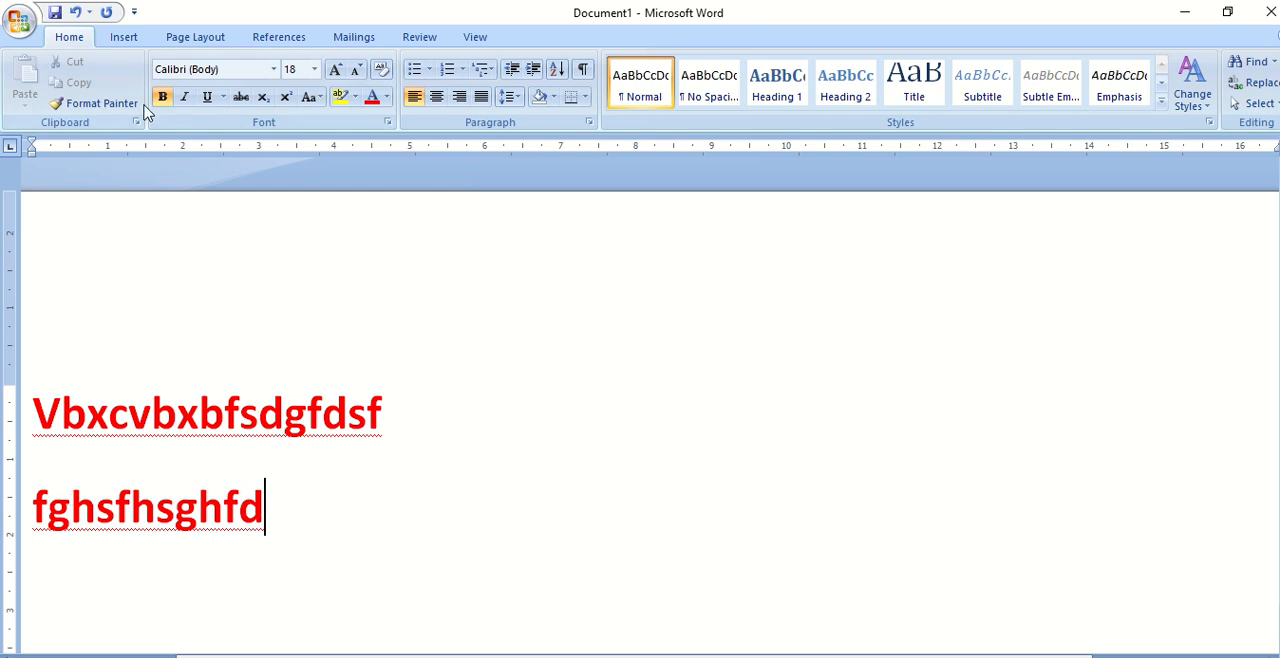
- Add the New and Open commands to the Quick Access Toolbar
{"action": "left_click", "coordinate": [134, 14]}
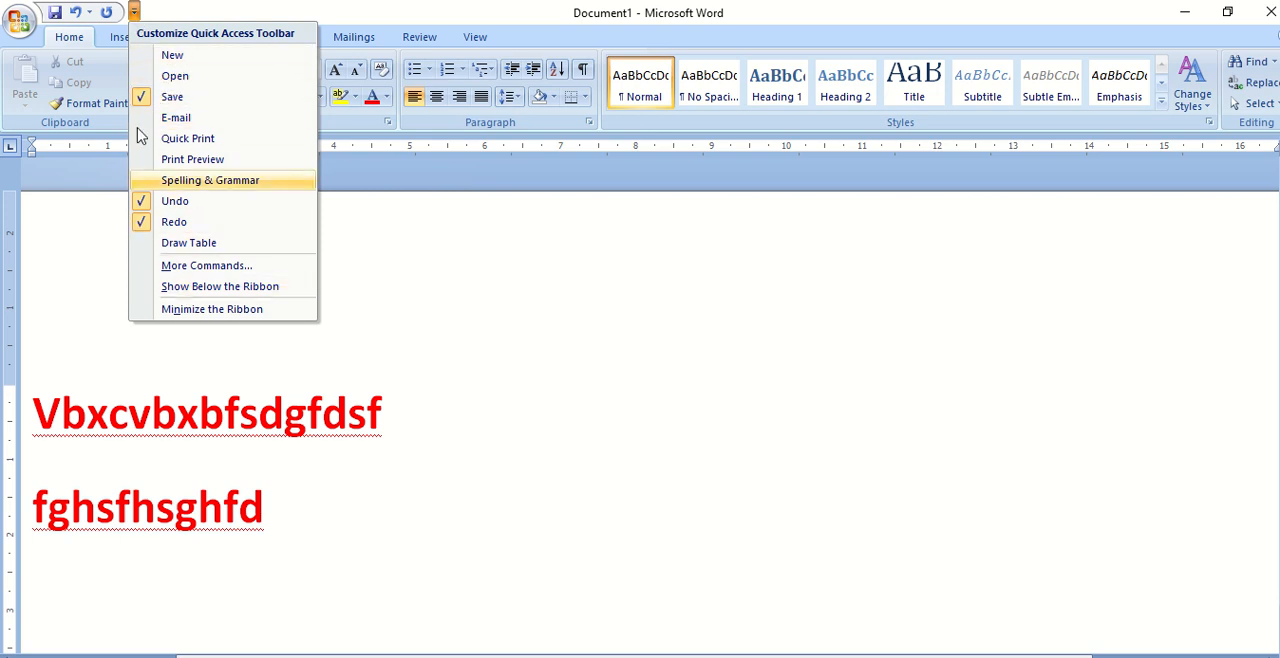
{"action": "left_click", "coordinate": [174, 58]}
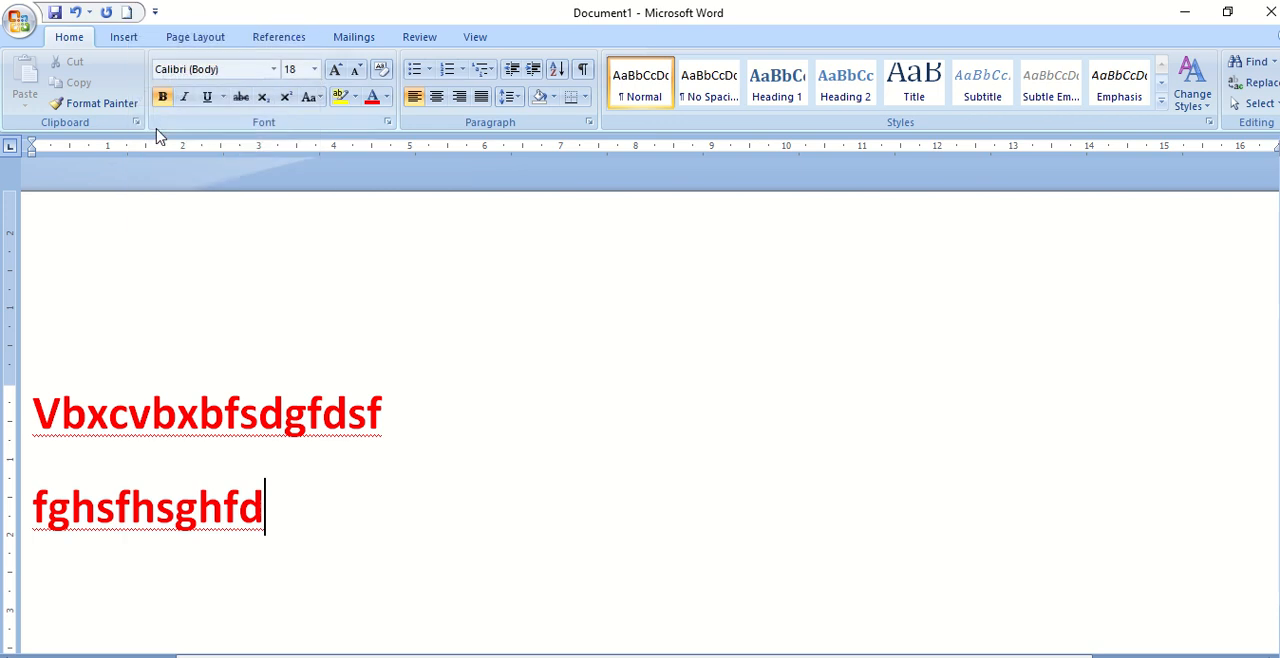
{"action": "left_click", "coordinate": [155, 12]}
{"action": "left_click", "coordinate": [172, 78]}
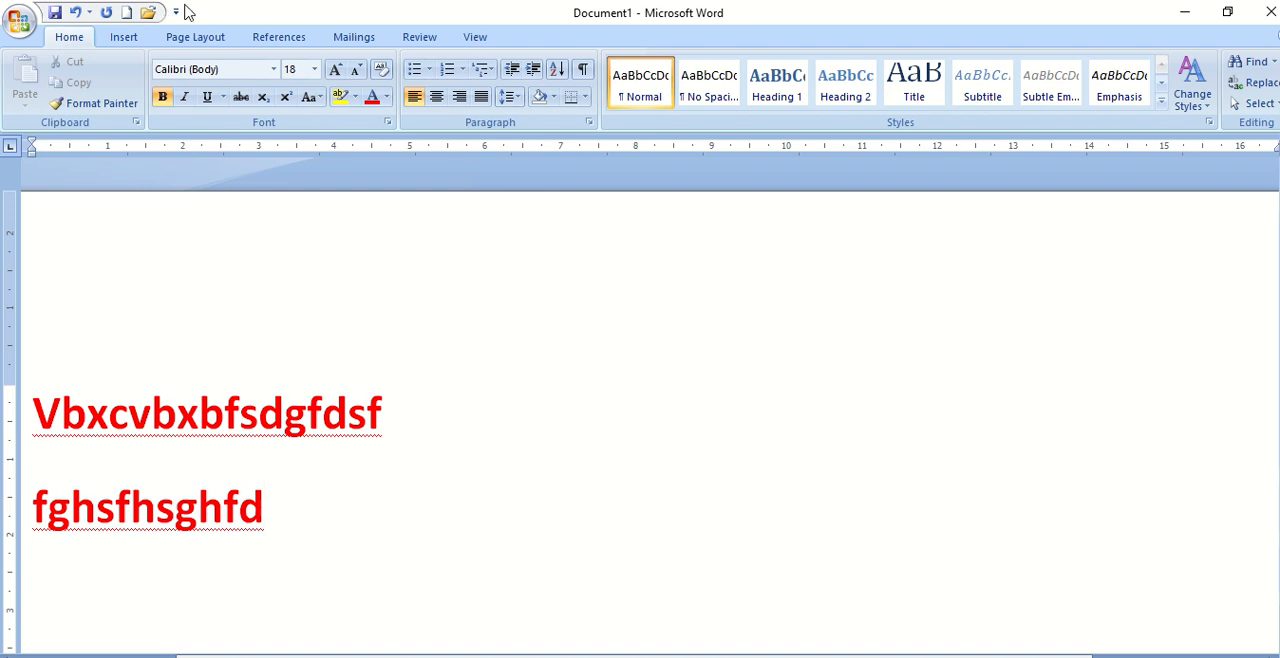
- Remove the Open and New commands from the Quick Access Toolbar
{"action": "left_click", "coordinate": [175, 12]}
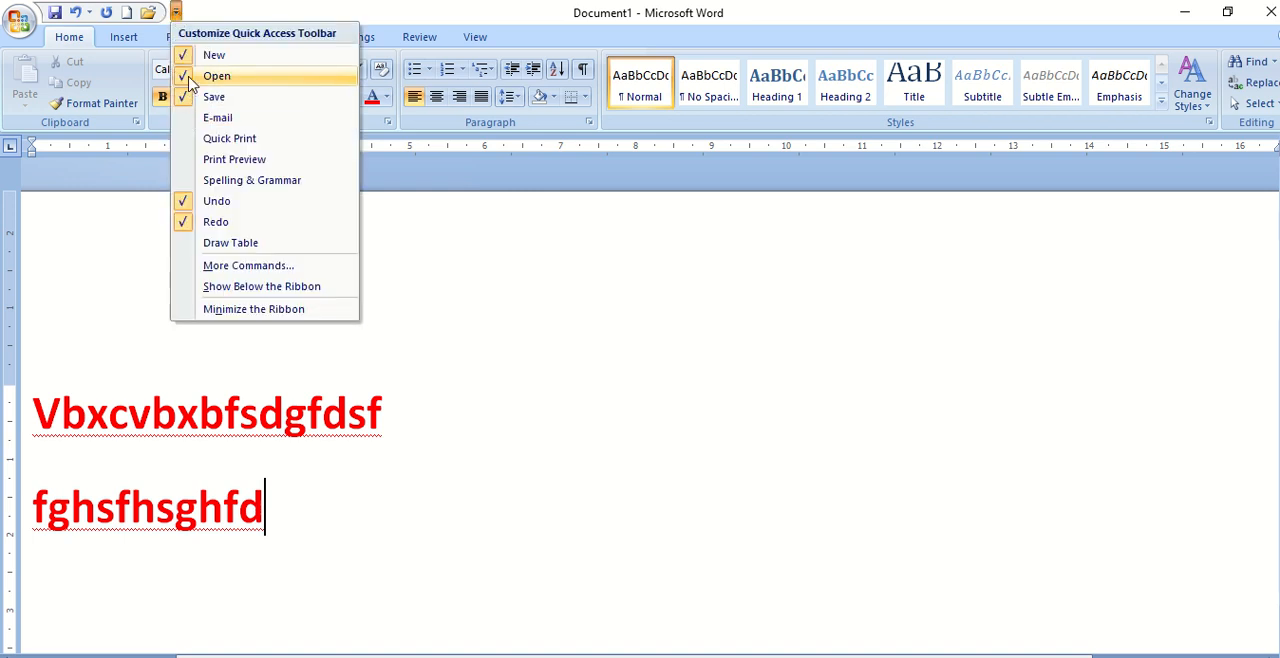
{"action": "left_click", "coordinate": [190, 78]}
{"action": "left_click", "coordinate": [156, 12]}
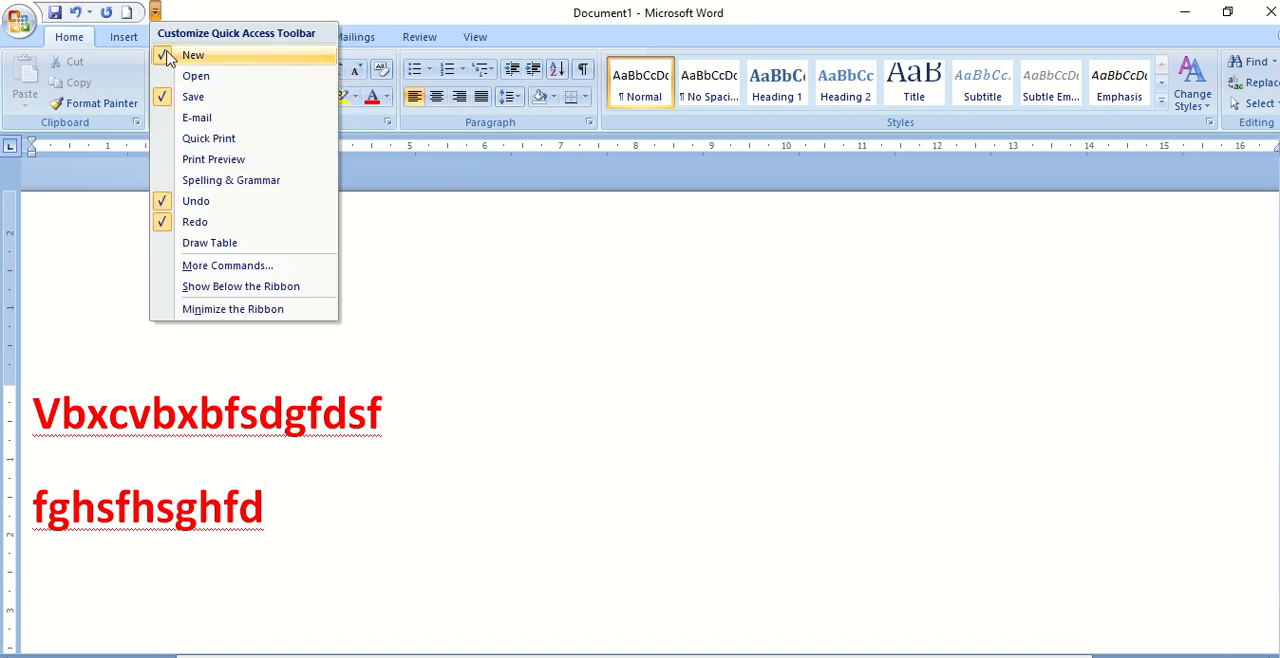
{"action": "left_click", "coordinate": [168, 57]}
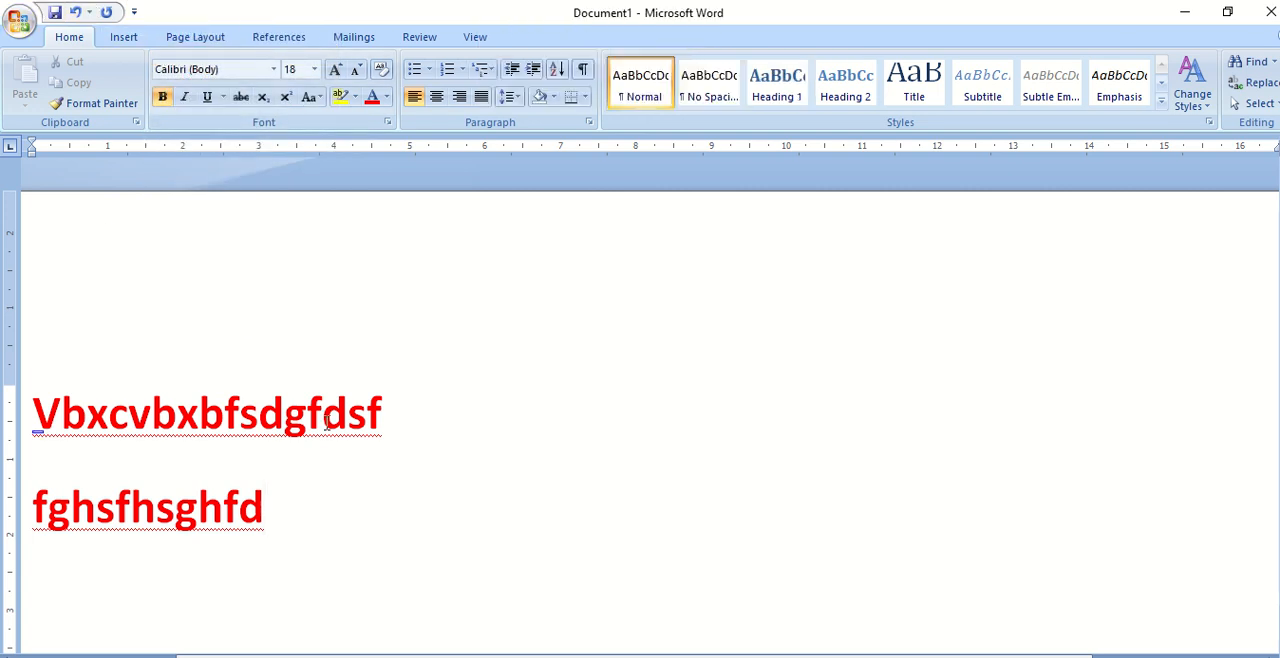
- Save the document to the Desktop as a Word Document named "ab"
{"action": "left_click", "coordinate": [383, 420]}
{"action": "left_click", "coordinate": [13, 37]}
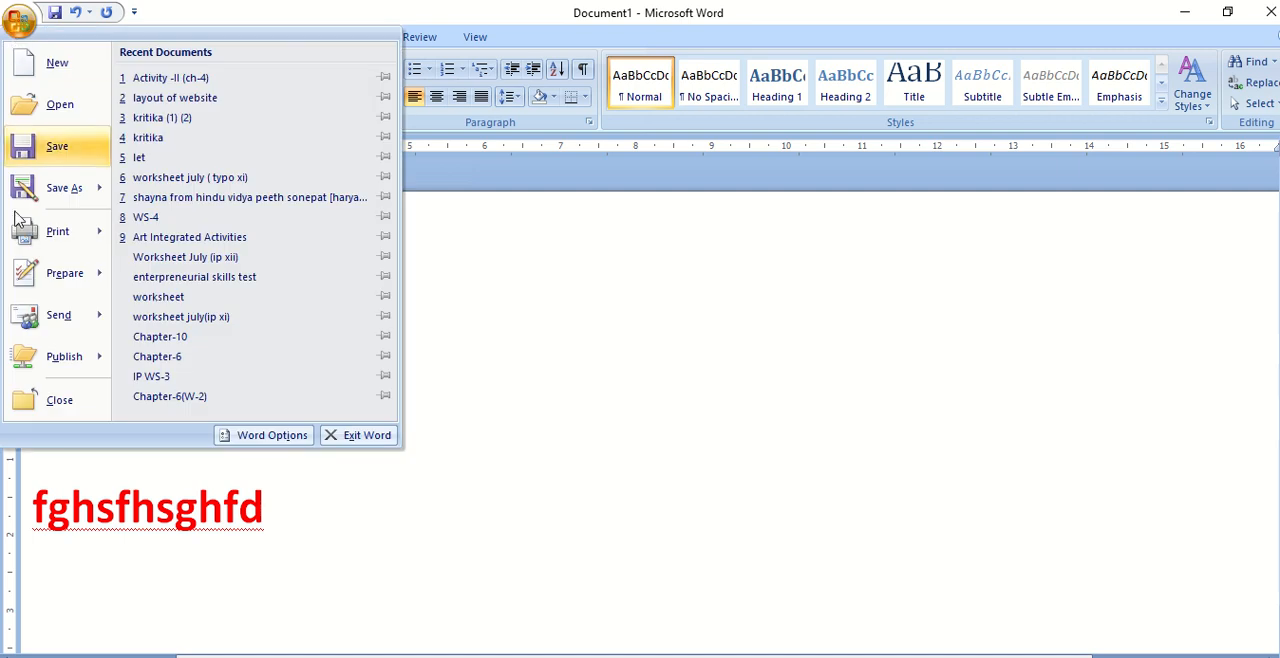
{"action": "left_click", "coordinate": [23, 150]}
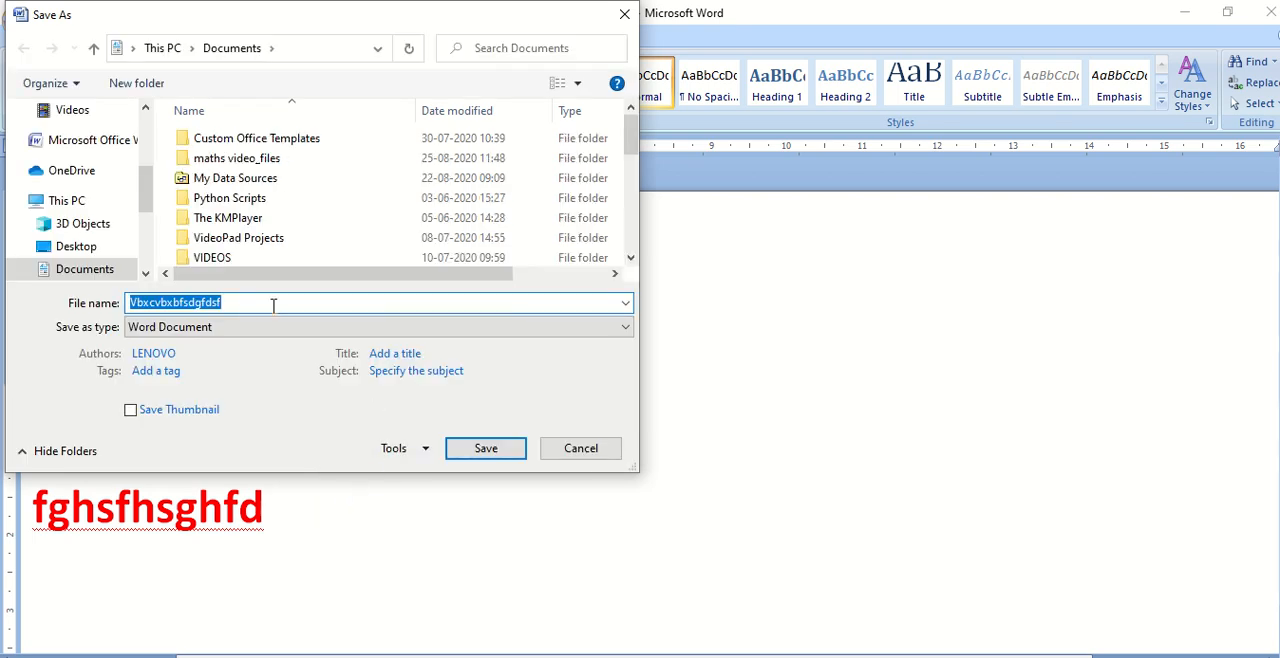
{"action": "left_click", "coordinate": [273, 305]}
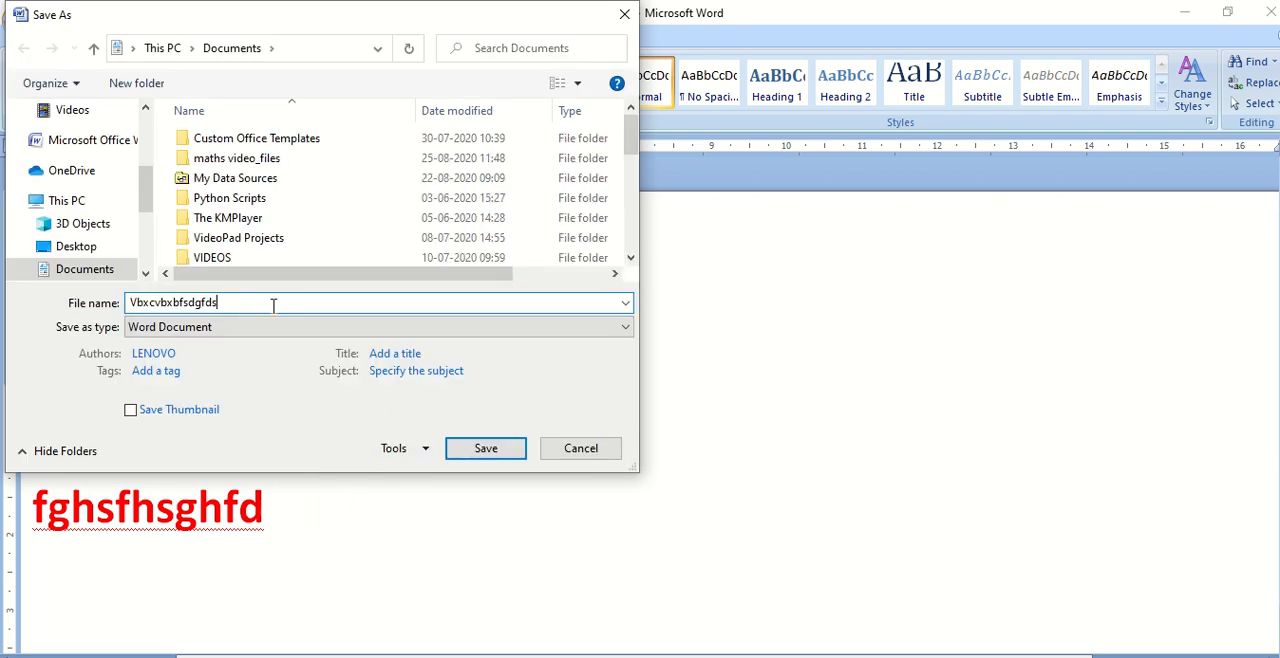
{"action": "key", "text": "BackSpace"}
{"action": "key", "text": "BackSpace"}
{"action": "key", "text": "BackSpace"}
{"action": "key", "text": "BackSpace"}
{"action": "key", "text": "BackSpace"}
{"action": "key", "text": "BackSpace"}
{"action": "key", "text": "BackSpace"}
{"action": "key", "text": "BackSpace"}
{"action": "key", "text": "BackSpace"}
{"action": "key", "text": "BackSpace"}
{"action": "key", "text": "BackSpace"}
{"action": "key", "text": "BackSpace"}
{"action": "key", "text": "BackSpace"}
{"action": "type", "text": "a"}
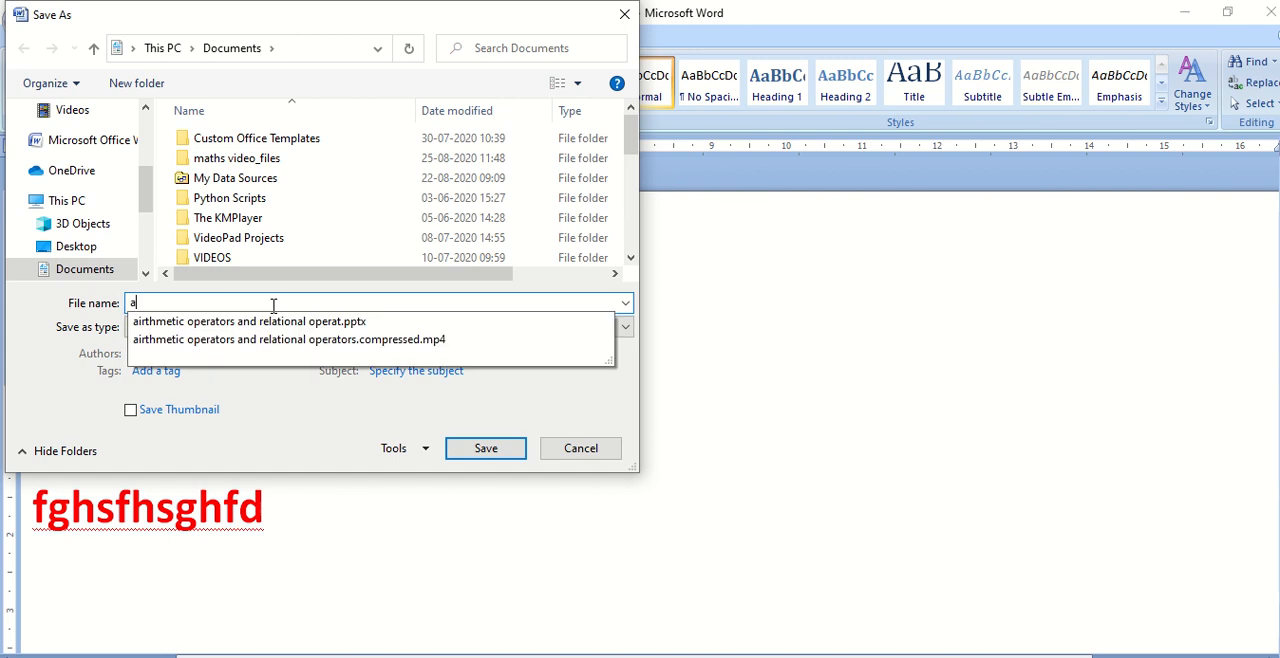
{"action": "type", "text": "b"}
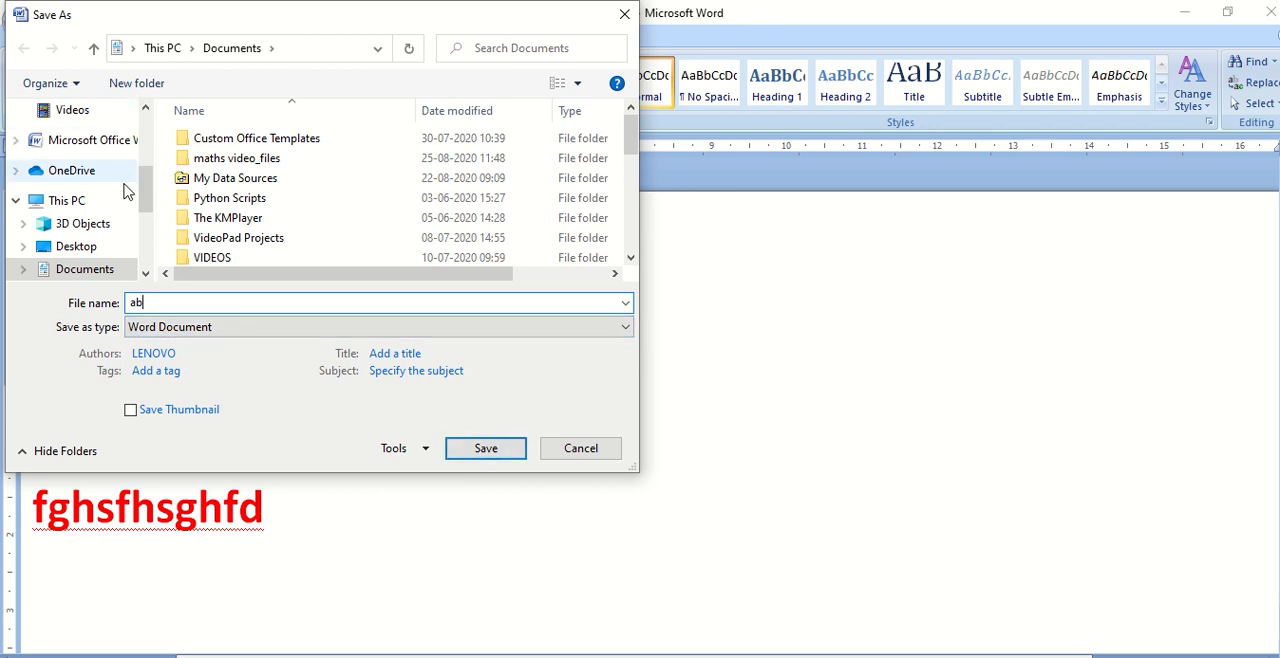
{"action": "scroll", "coordinate": [125, 190], "scroll_direction": "up", "scroll_amount": 5}
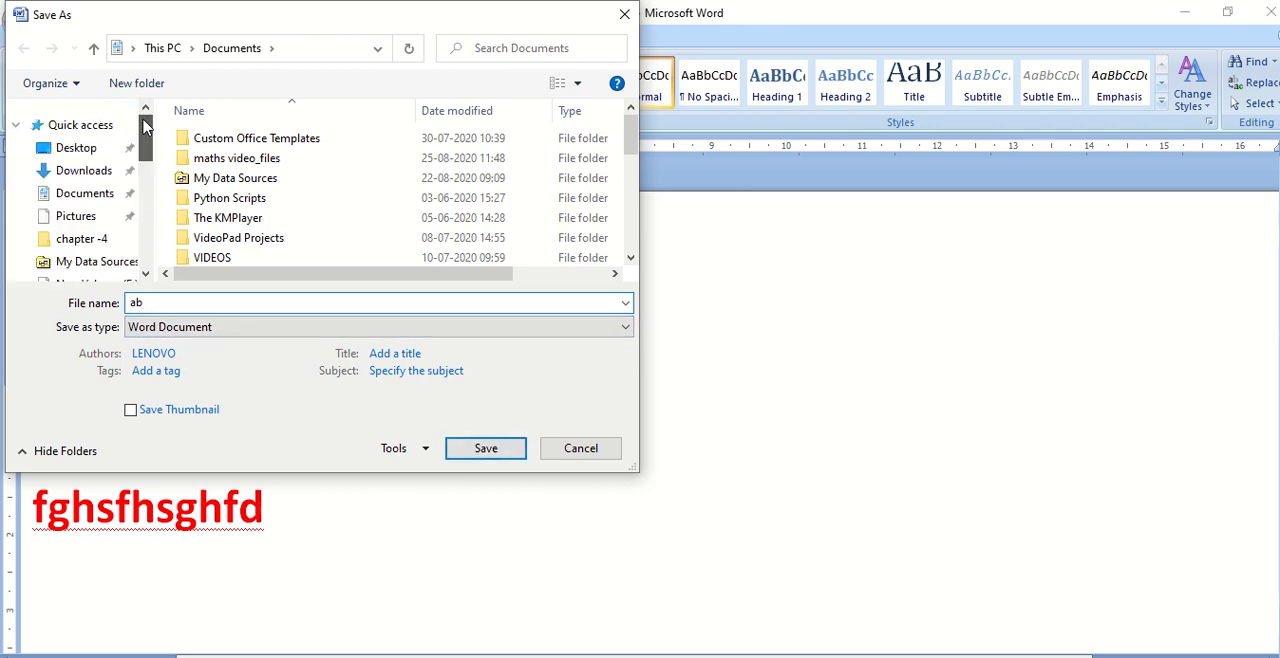
{"action": "left_click", "coordinate": [100, 147]}
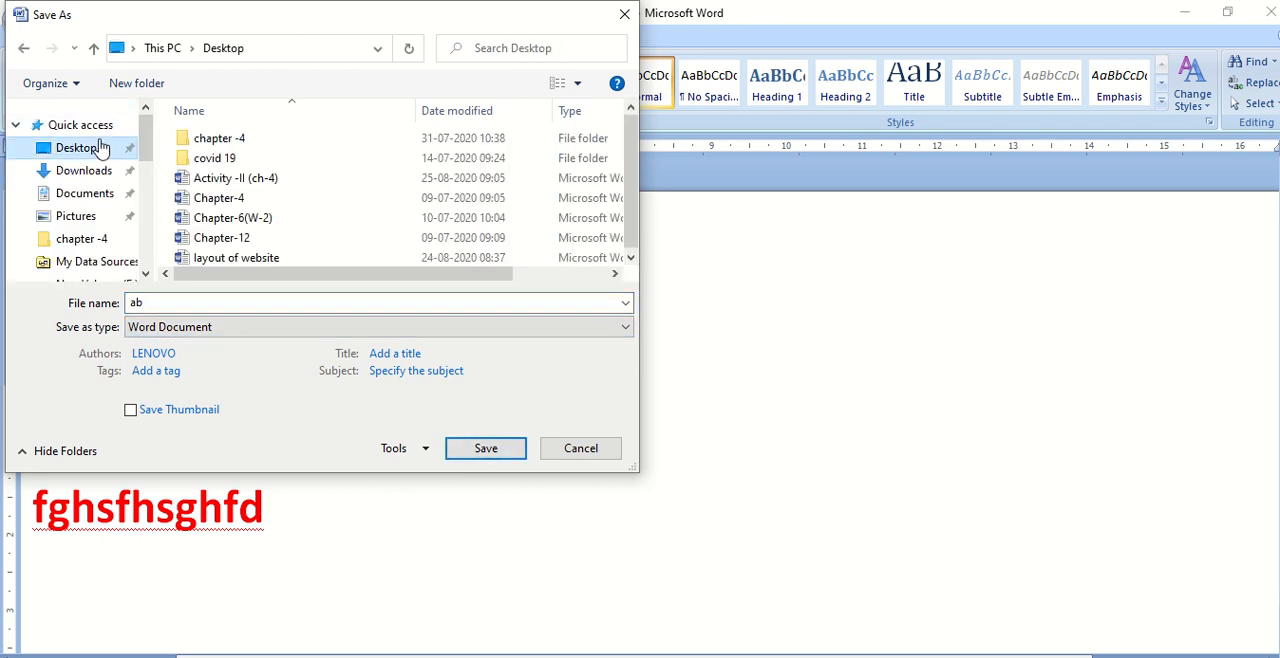
{"action": "left_click", "coordinate": [479, 452]}
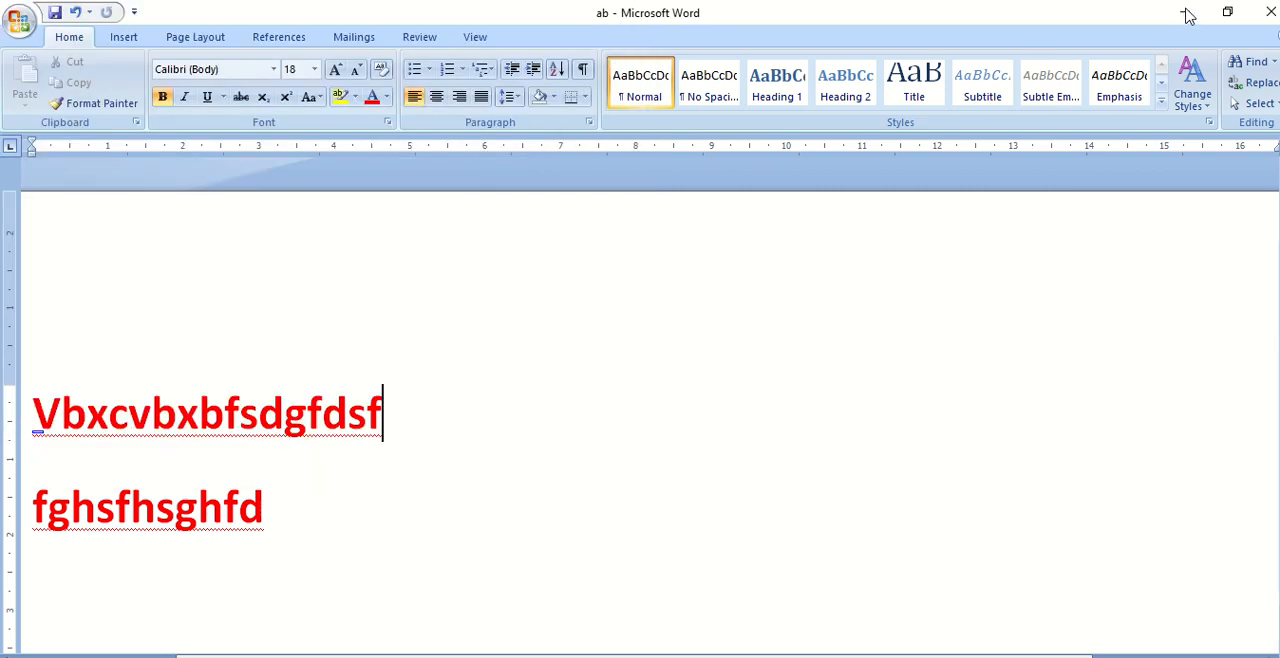
- Examine the file type and extension of the "ab" file on the Desktop in its properties, and return to the document in Word
{"action": "left_click", "coordinate": [1186, 14]}
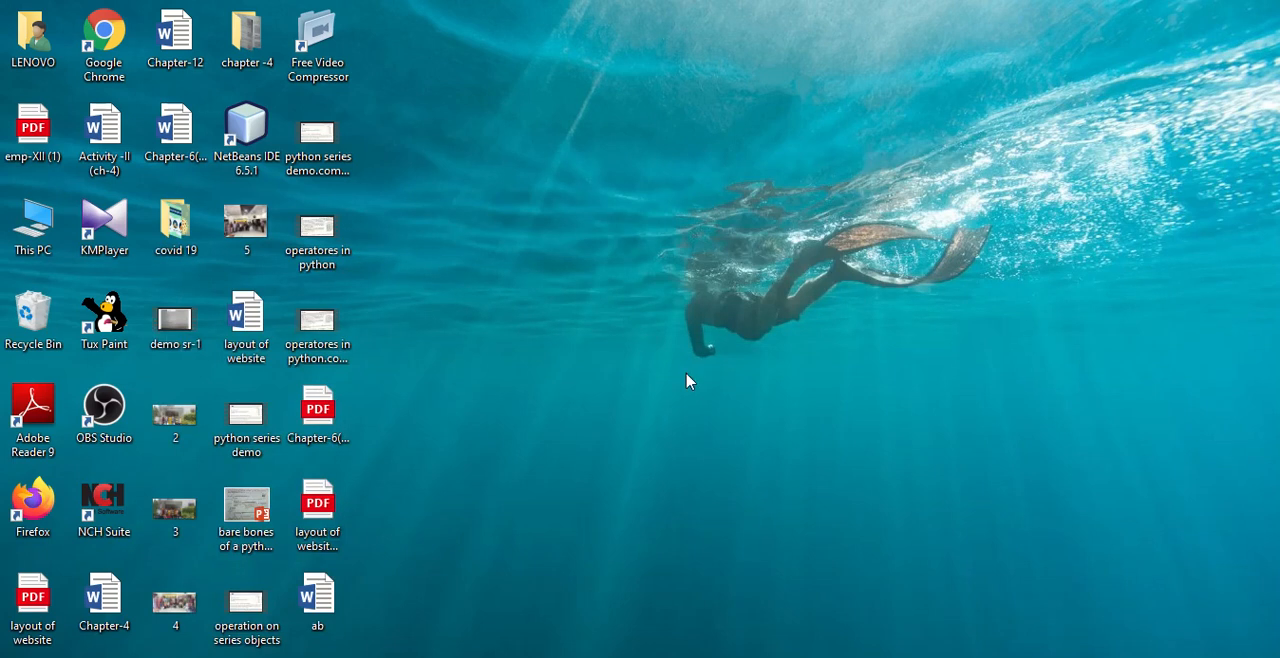
{"action": "double_click", "coordinate": [336, 592]}
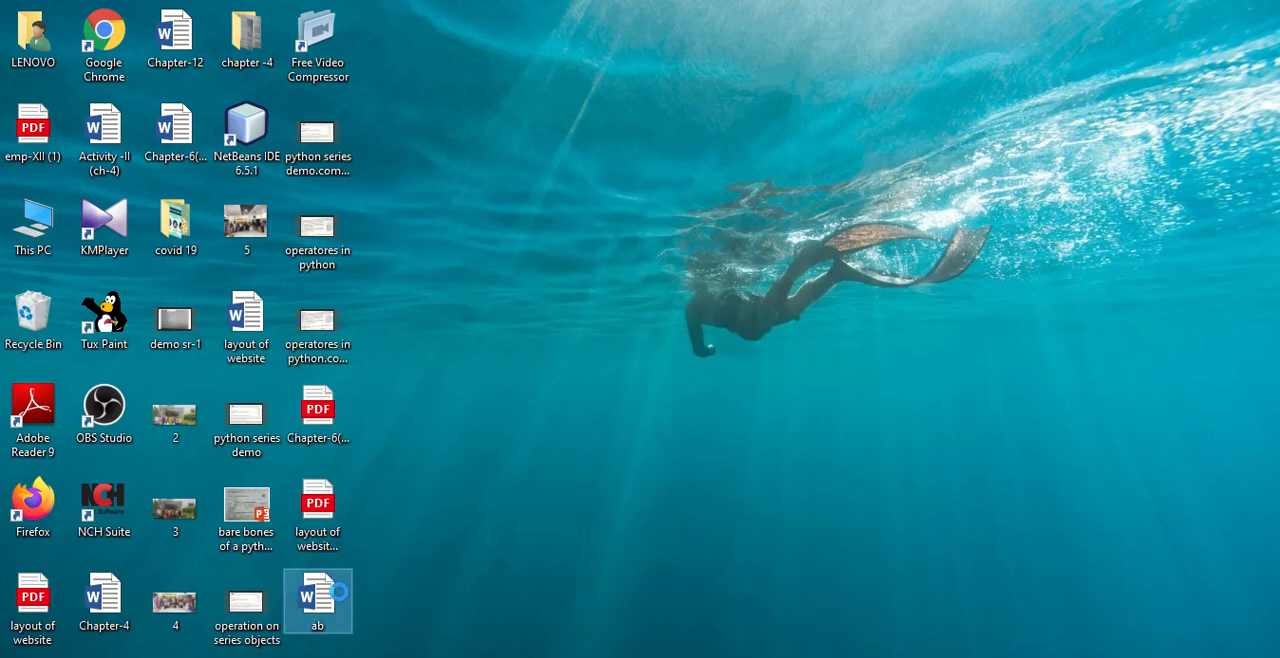
{"action": "right_click", "coordinate": [340, 595]}
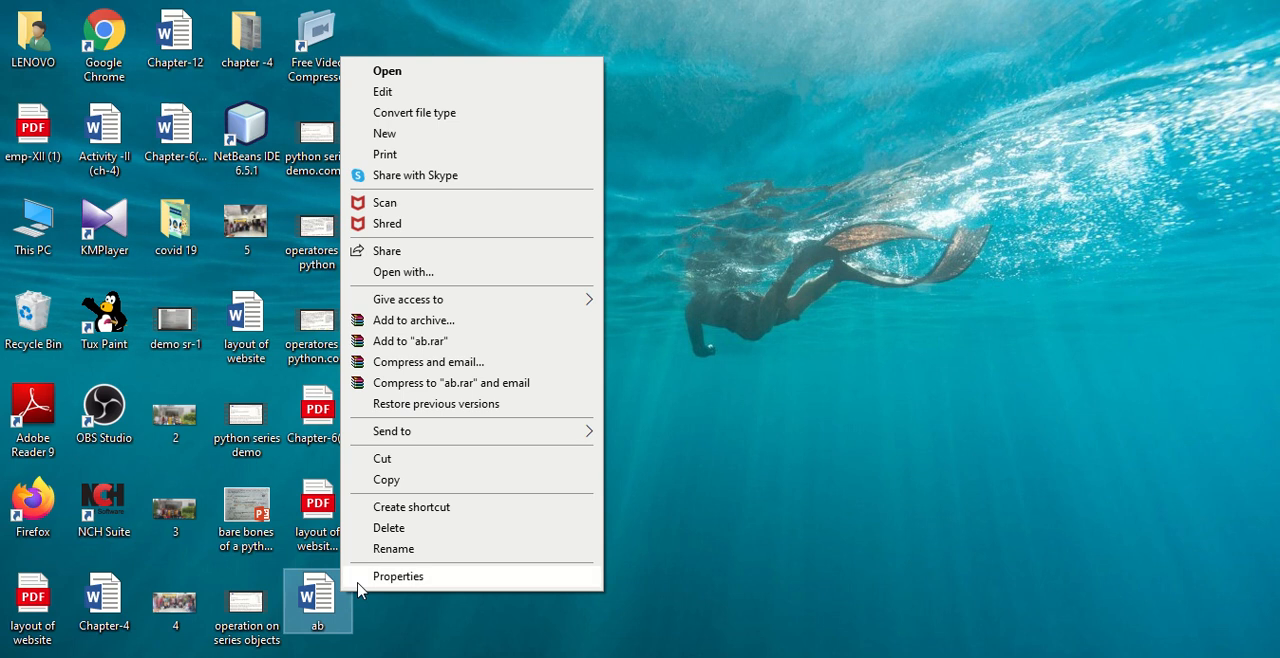
{"action": "left_click", "coordinate": [358, 584]}
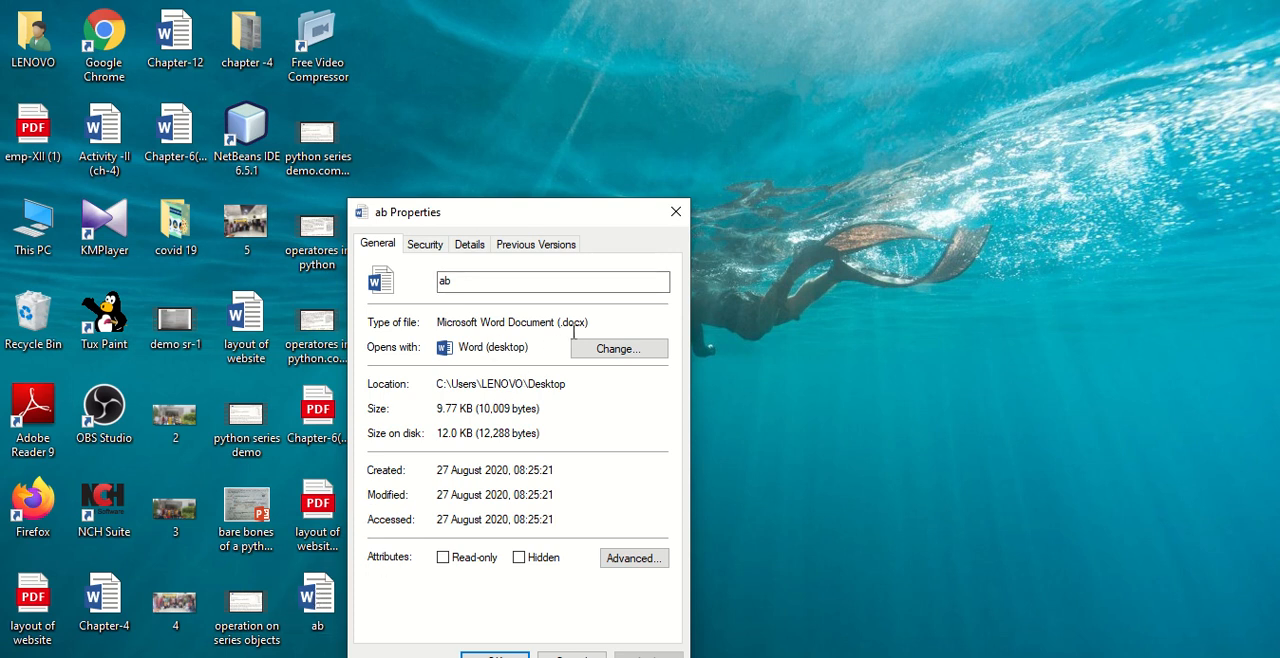
{"action": "left_click_drag", "start_coordinate": [560, 325], "coordinate": [598, 314]}
{"action": "left_click", "coordinate": [591, 323]}
{"action": "left_click_drag", "start_coordinate": [600, 322], "coordinate": [551, 327]}
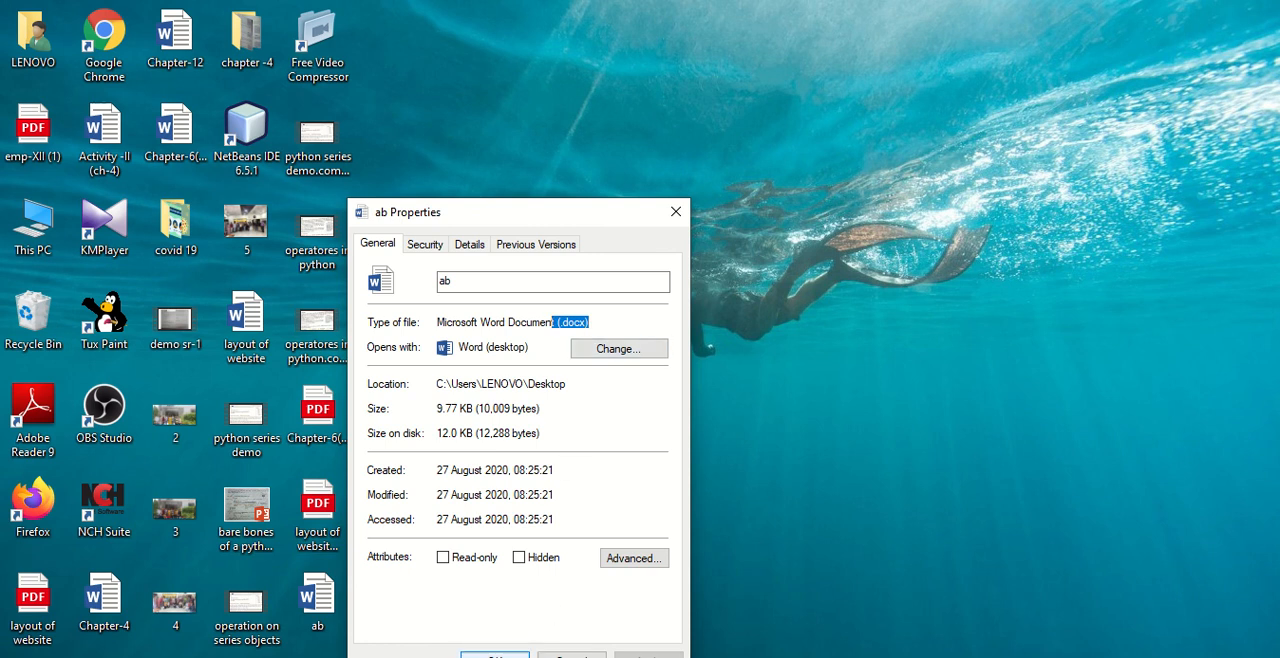
{"action": "left_click", "coordinate": [494, 655]}
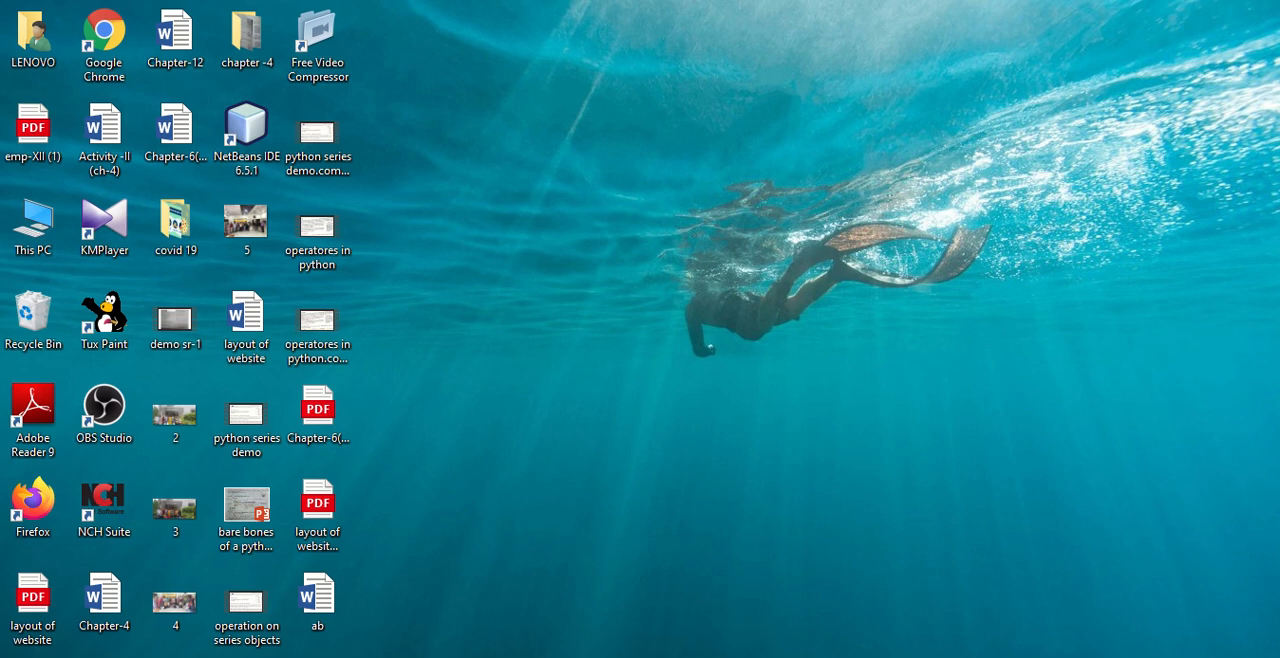
{"action": "left_click", "coordinate": [688, 655]}
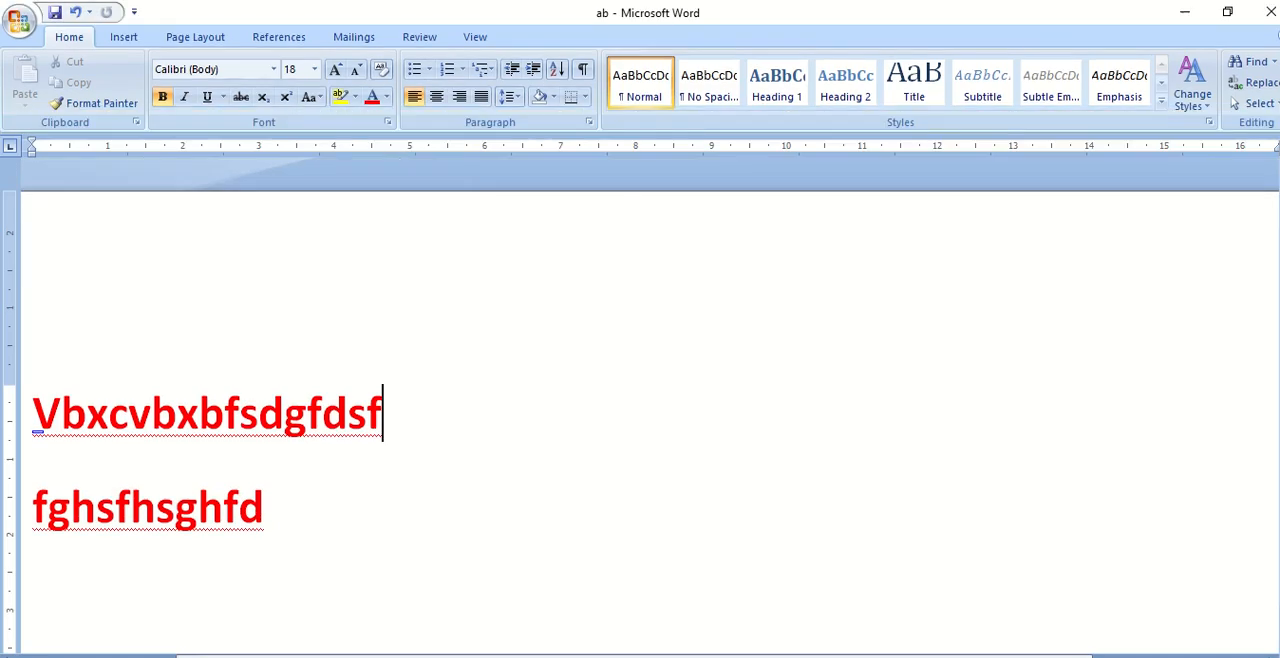
{"action": "mouse_move", "coordinate": [673, 656]}
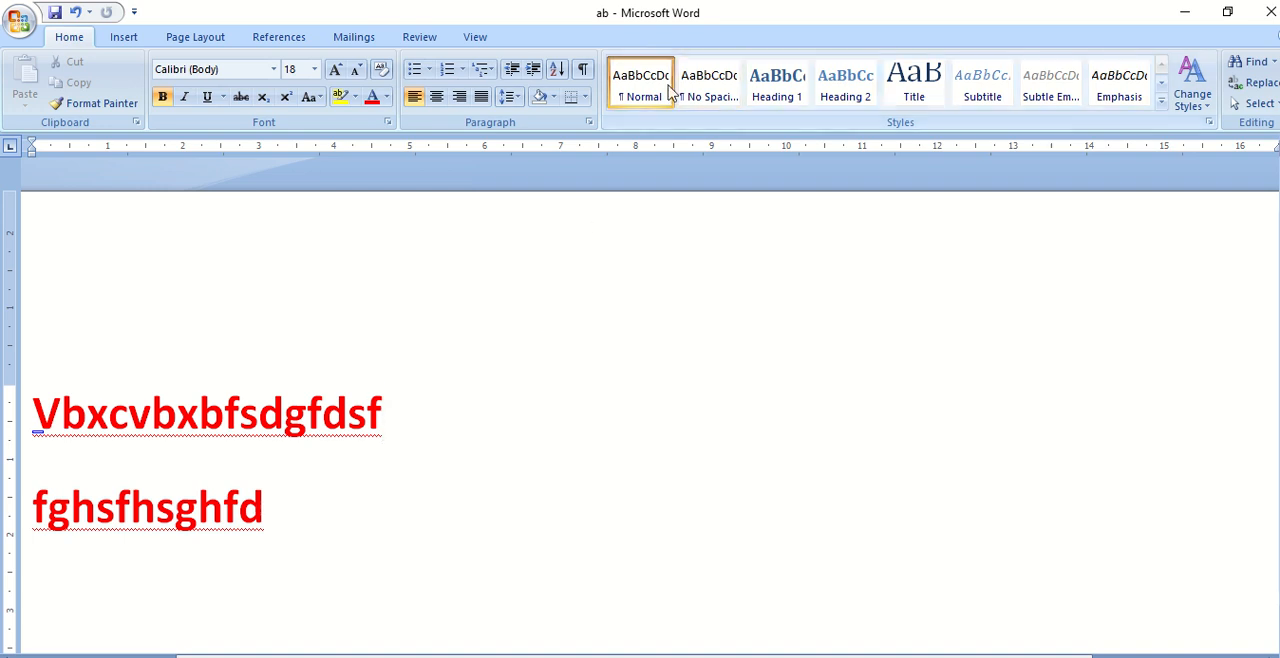
{"action": "mouse_move", "coordinate": [651, 6]}
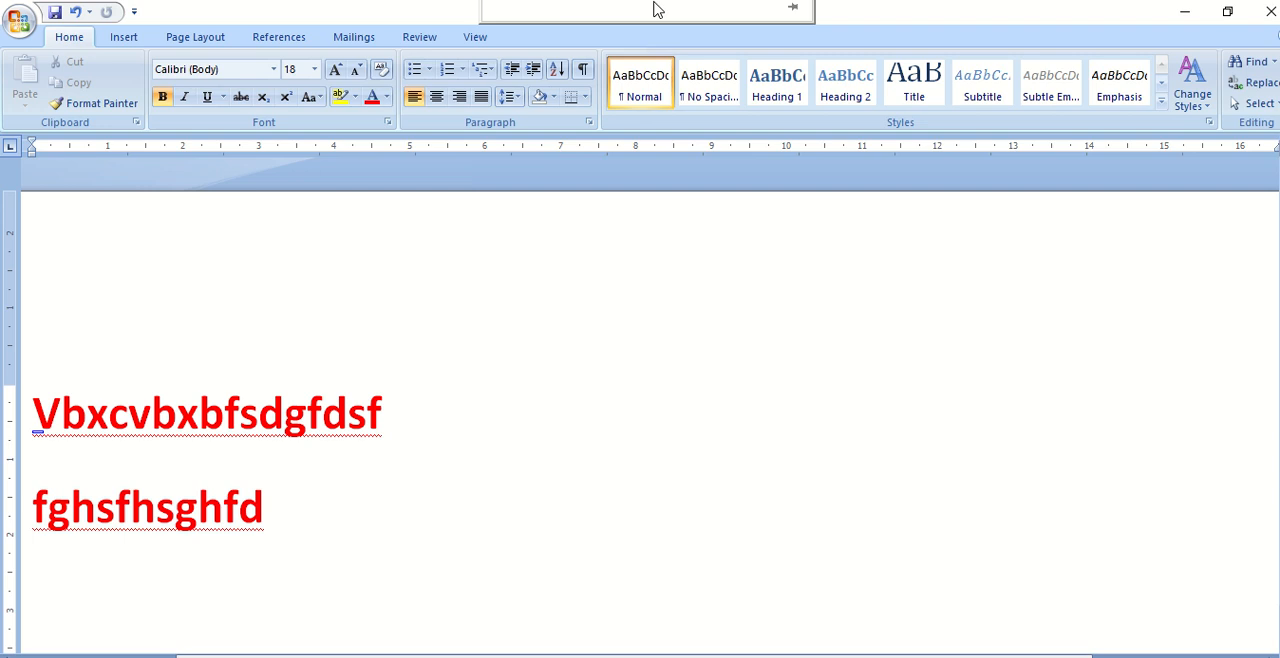